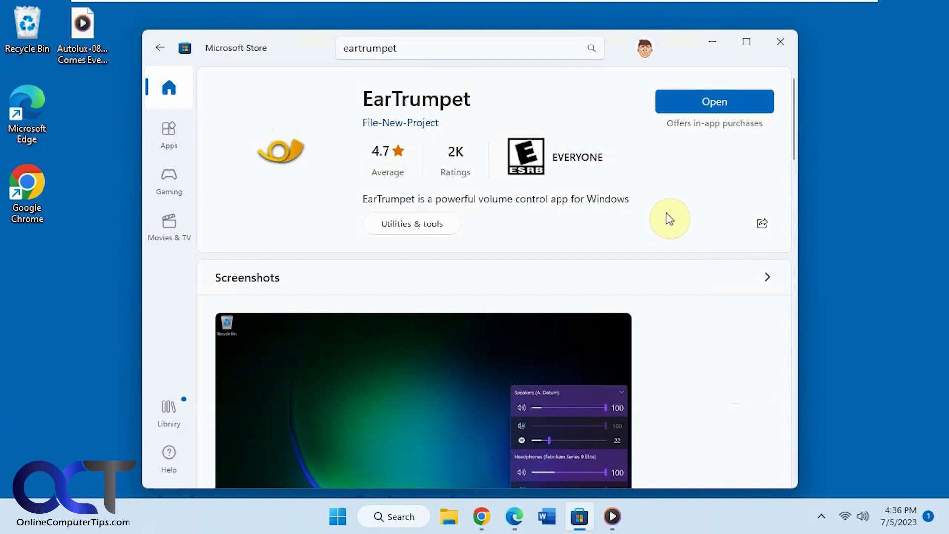
Install EarTrumpet from Microsoft Store and bring the classical music video window forward
left_click(823, 517)
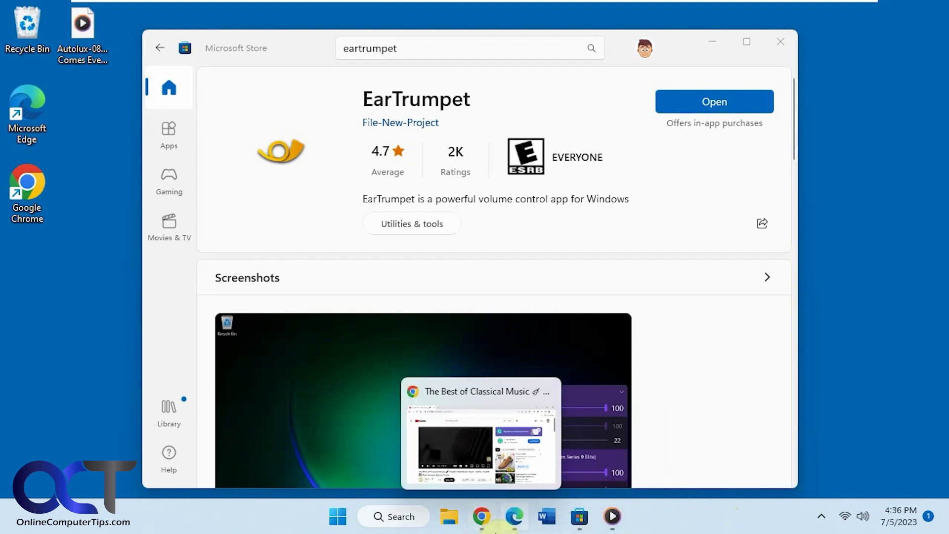
left_click(482, 519)
Play the classical music video in Chrome and the Led Zeppelin video in Edge at lower volume
left_click(98, 385)
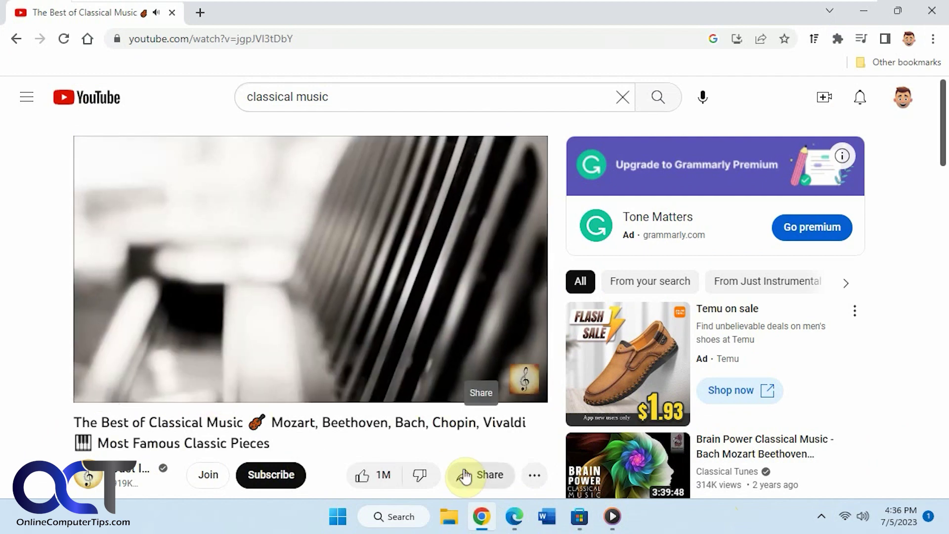
left_click(514, 516)
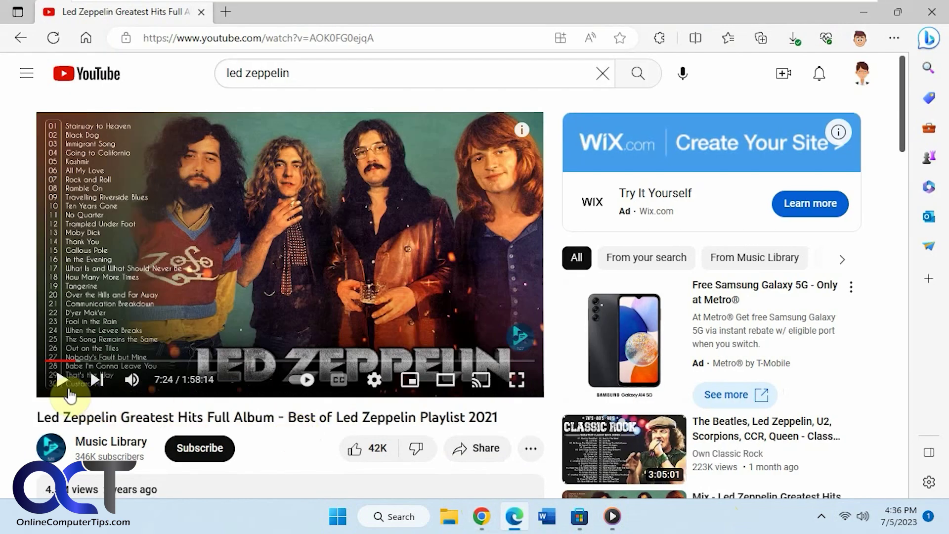
left_click(61, 380)
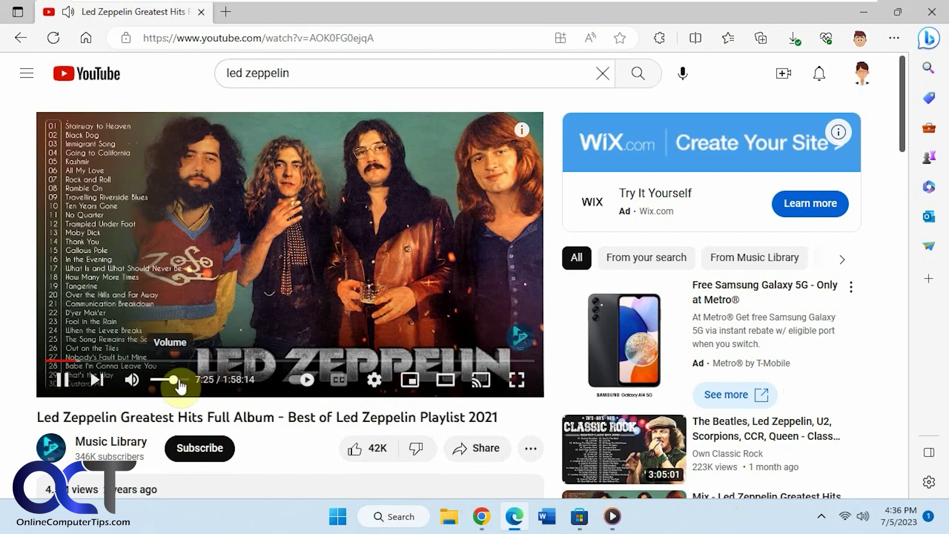
left_click_drag(184, 379, 161, 382)
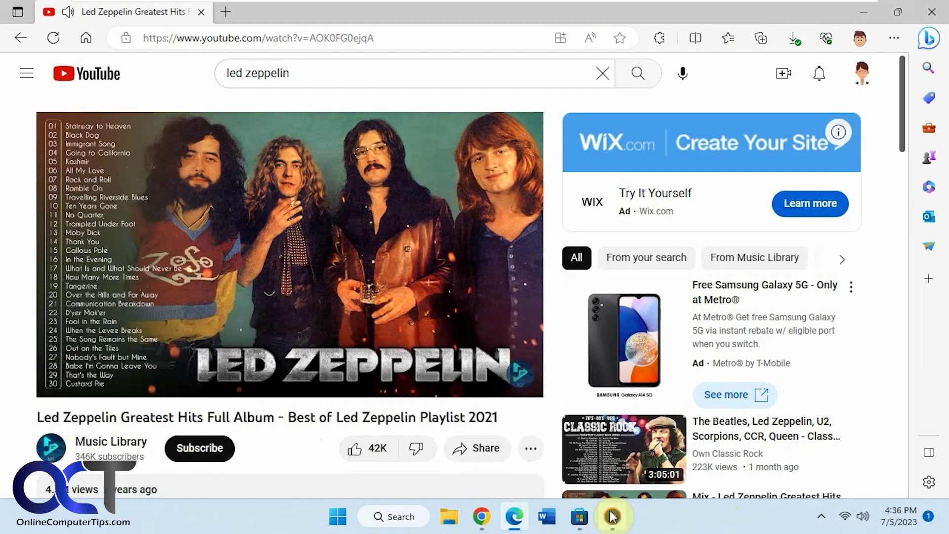
Play the Here Comes Everybody track in Media Player and show the hidden tray icons
left_click(612, 515)
left_click(465, 467)
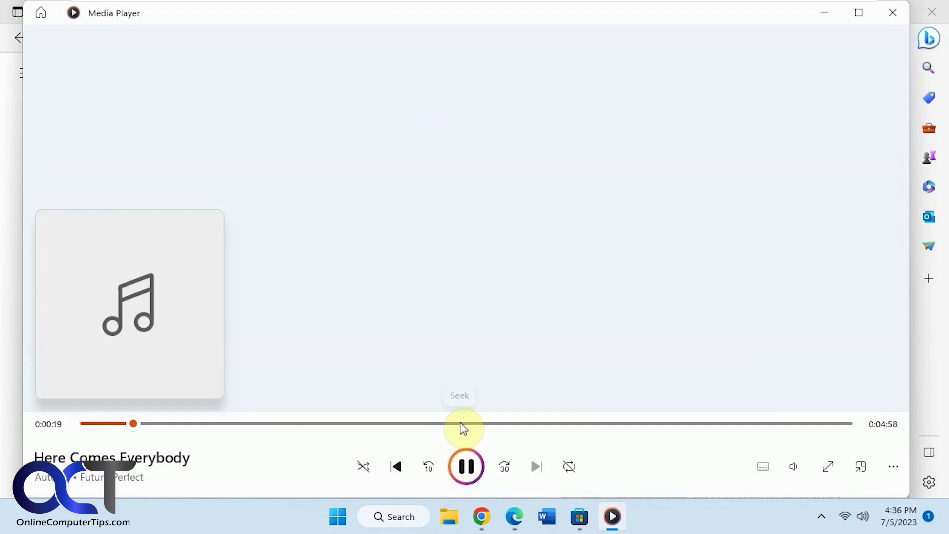
left_click(821, 521)
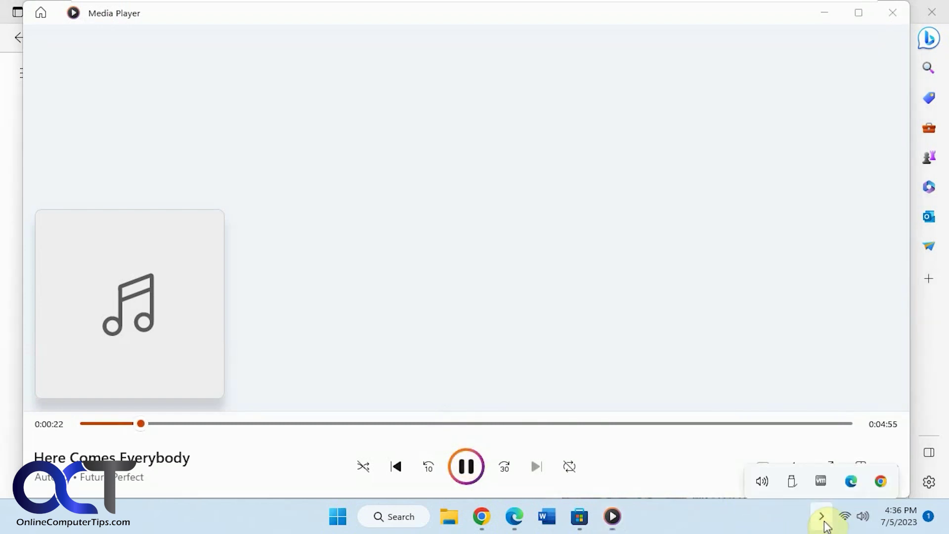
In the EarTrumpet mixer, set Chrome to about 7, Media Player to 9 and Edge to 74
left_click(762, 470)
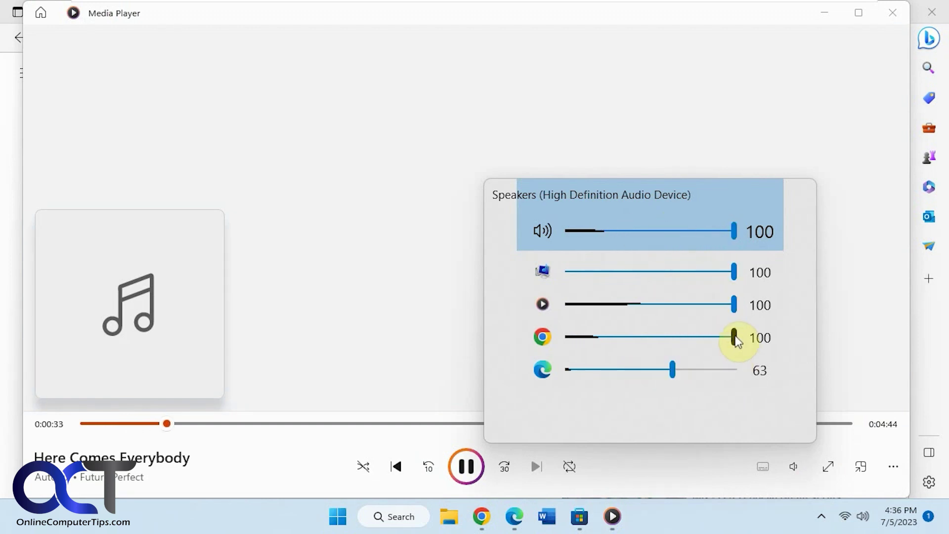
left_click_drag(733, 337, 656, 337)
left_click_drag(582, 341, 580, 340)
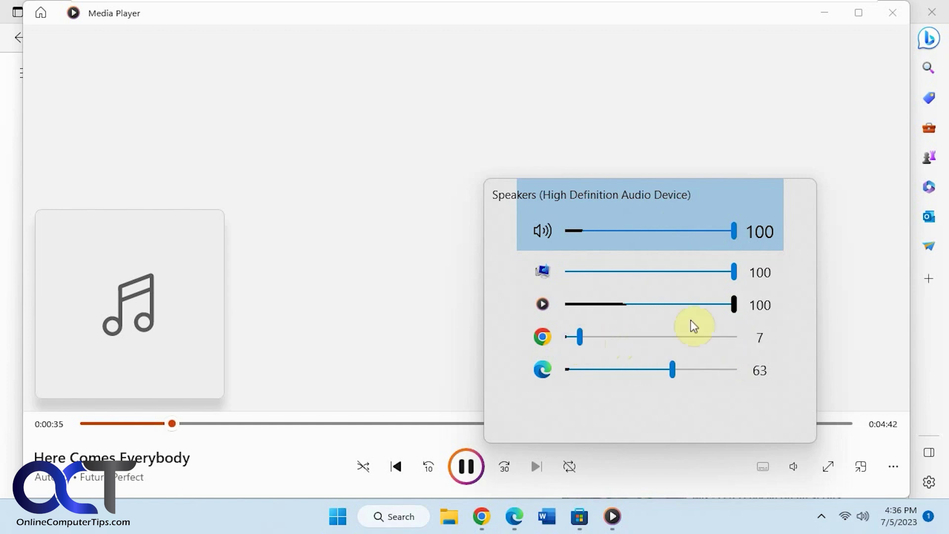
left_click_drag(742, 301, 588, 304)
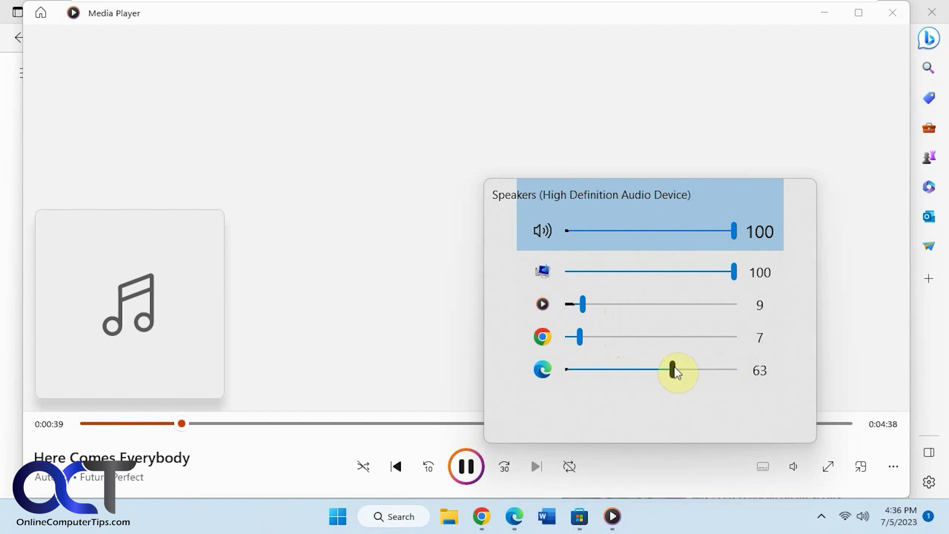
mouse_move(642, 338)
left_mouse_down()
mouse_move(742, 341)
mouse_move(596, 337)
left_mouse_up()
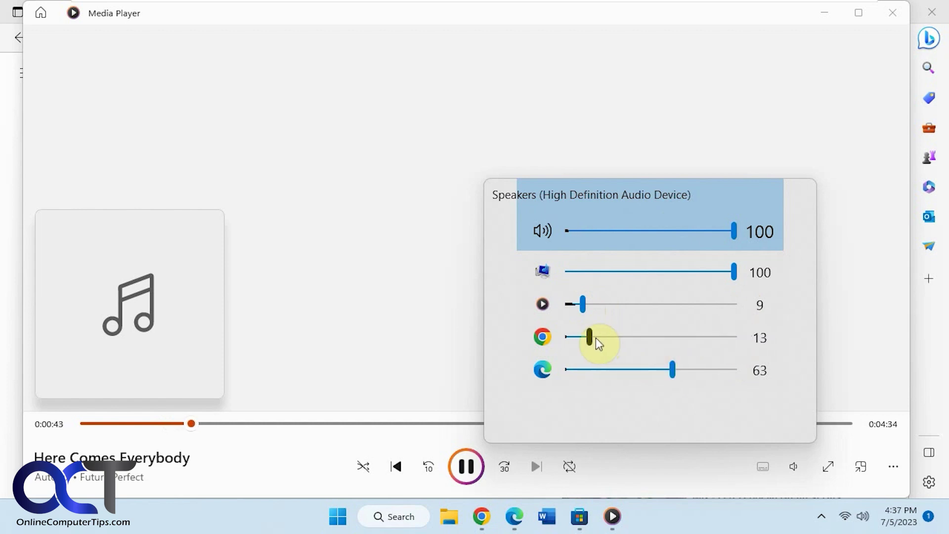
mouse_move(584, 304)
left_mouse_down()
mouse_move(701, 306)
mouse_move(575, 310)
left_mouse_up()
mouse_move(669, 375)
left_mouse_down()
mouse_move(601, 373)
mouse_move(690, 369)
left_mouse_up()
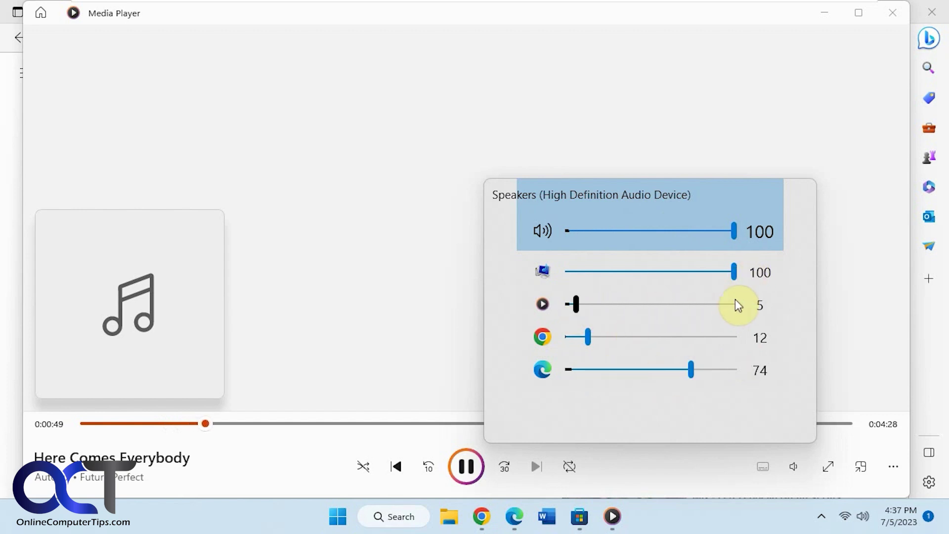
Drop Edge, Chrome and Media Player volumes to 0 and close the mixer
left_click_drag(690, 369, 546, 370)
left_click_drag(587, 340, 564, 338)
left_click_drag(576, 304, 556, 310)
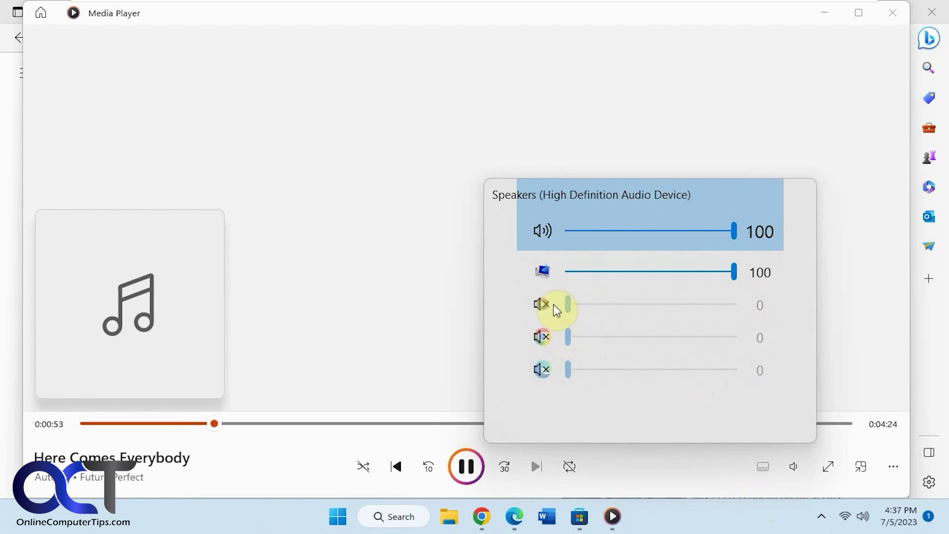
left_click(764, 527)
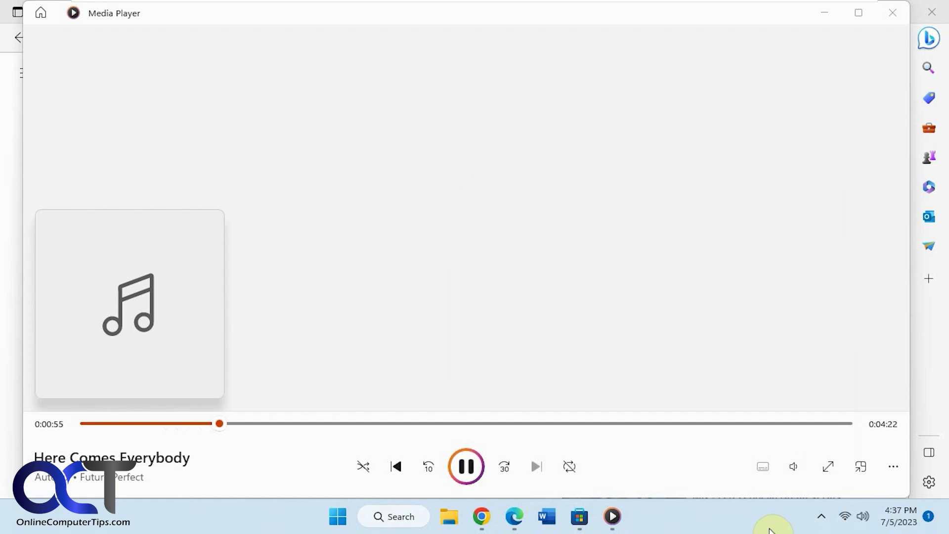
left_click(863, 517)
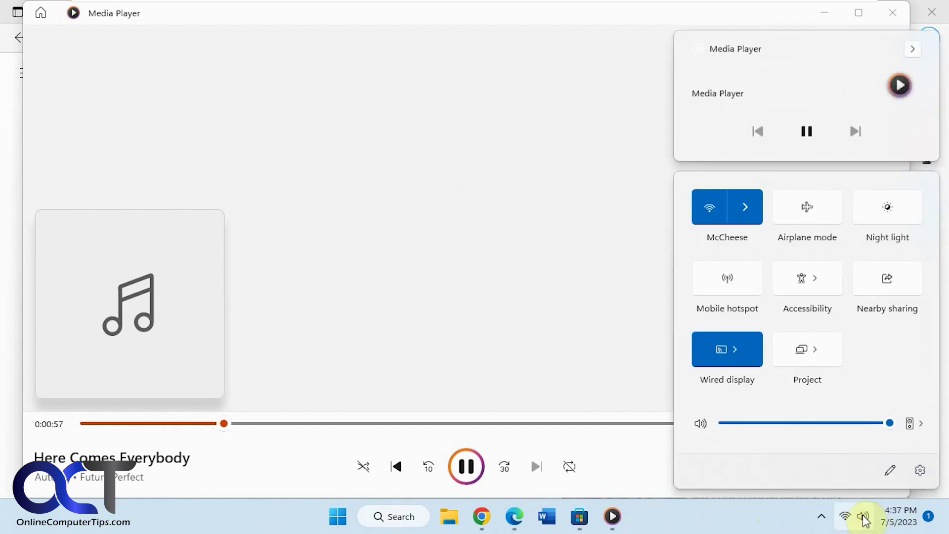
left_click(916, 50)
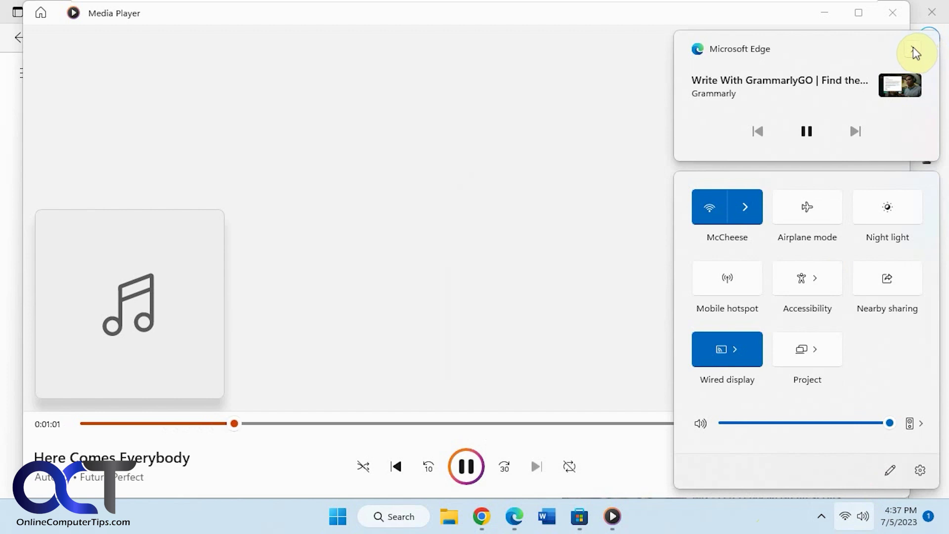
left_click(914, 50)
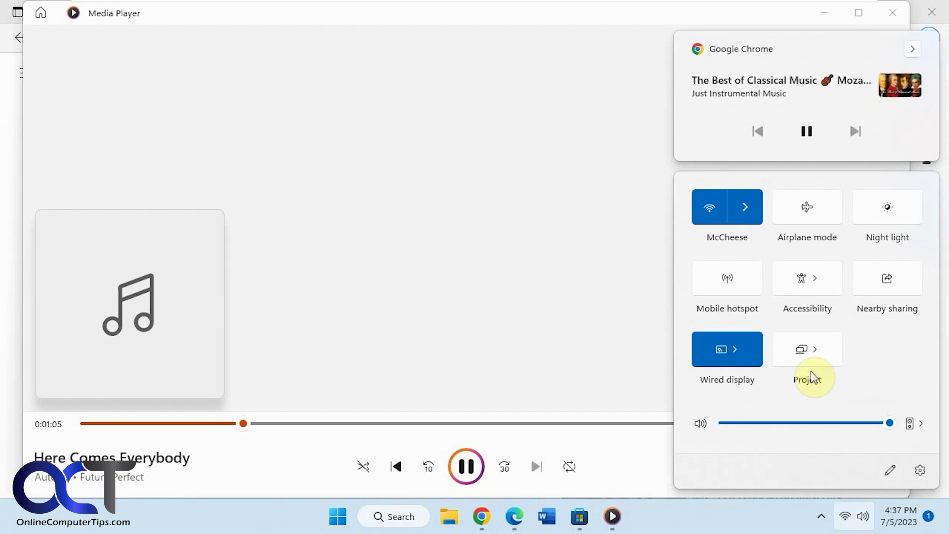
left_click(920, 423)
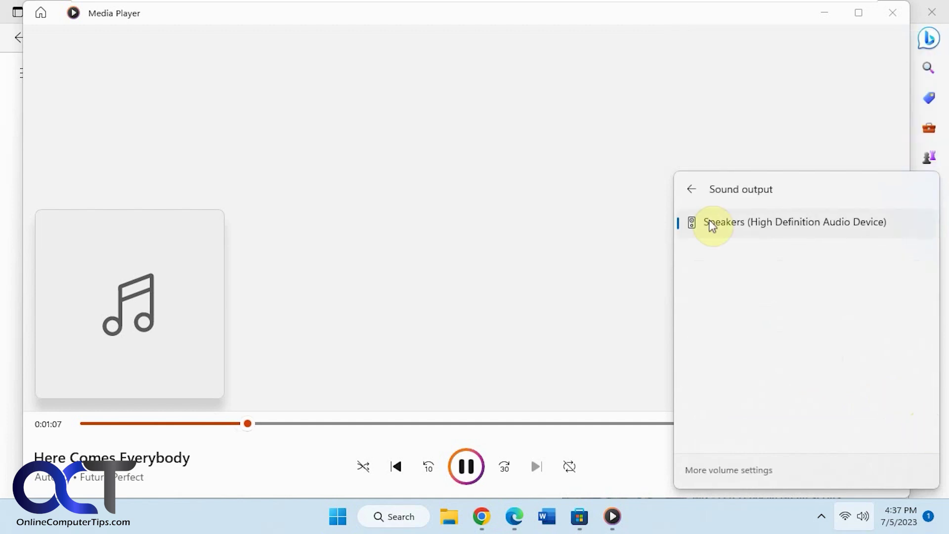
left_click(690, 190)
left_click(773, 521)
left_click(820, 515)
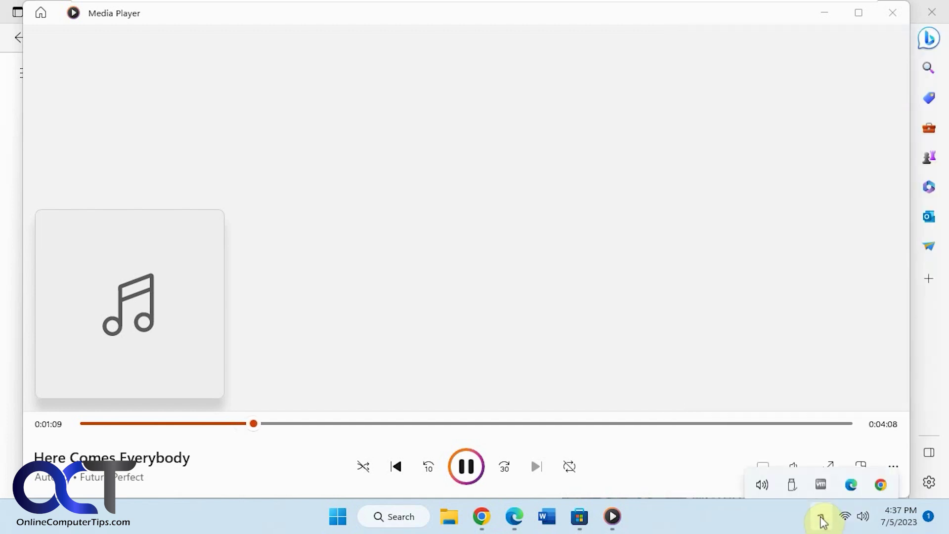
Review EarTrumpet's tray icon menu, then bring up the taskbar's context menu
right_click(762, 472)
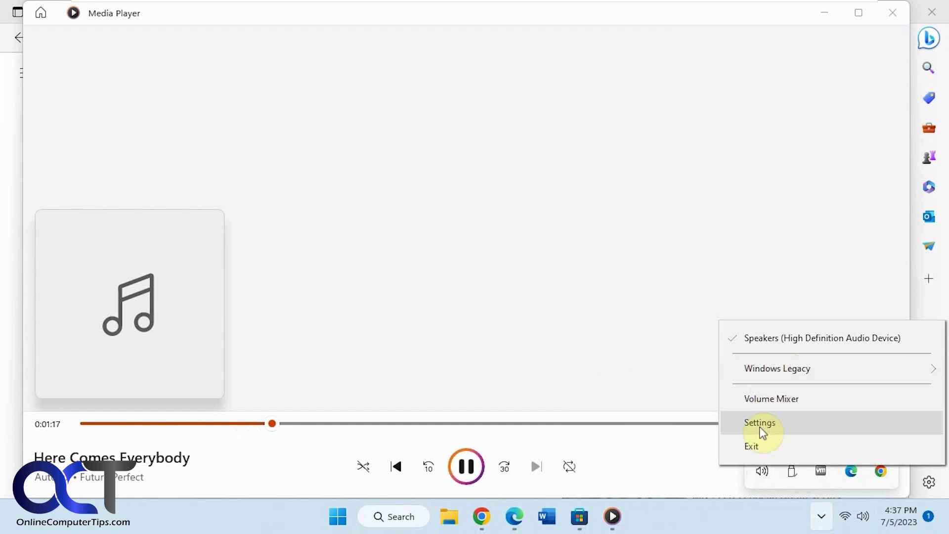
left_click(762, 513)
left_click(793, 525)
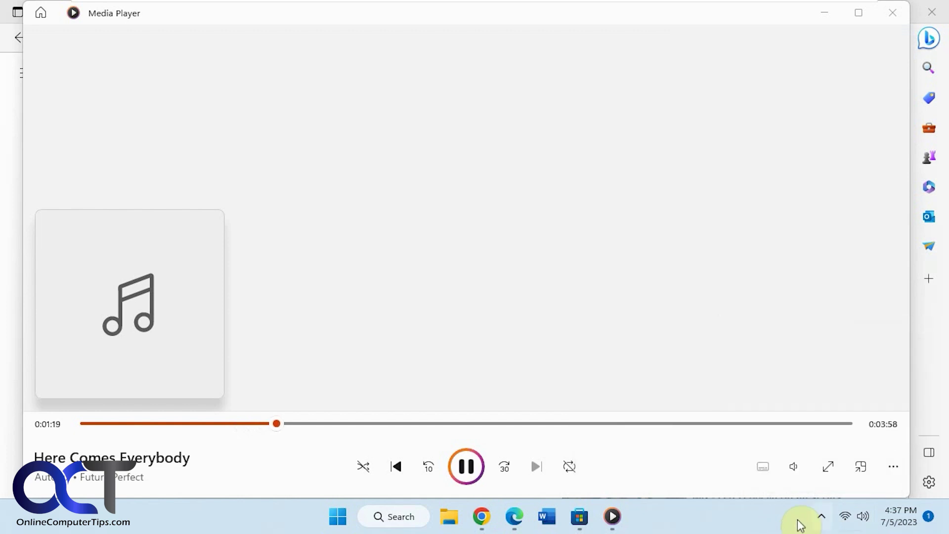
left_click(822, 520)
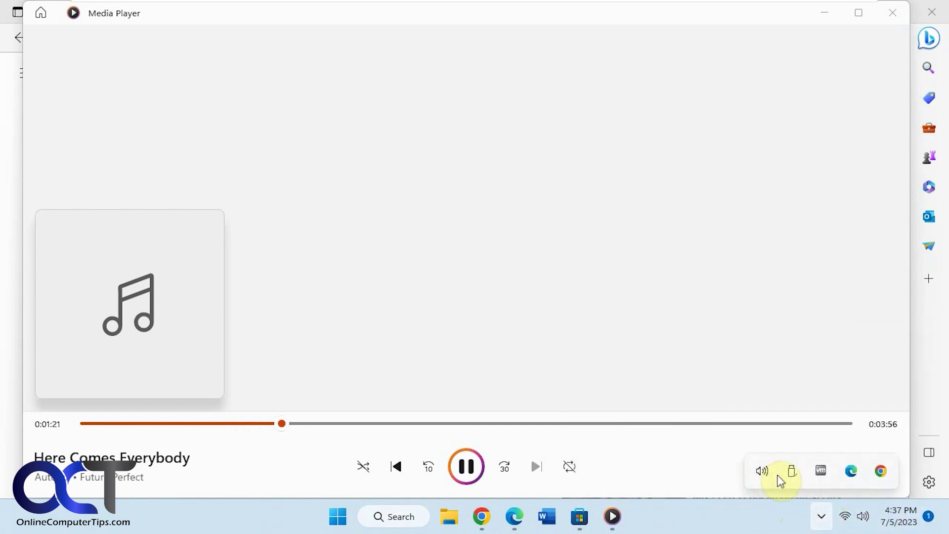
right_click(782, 521)
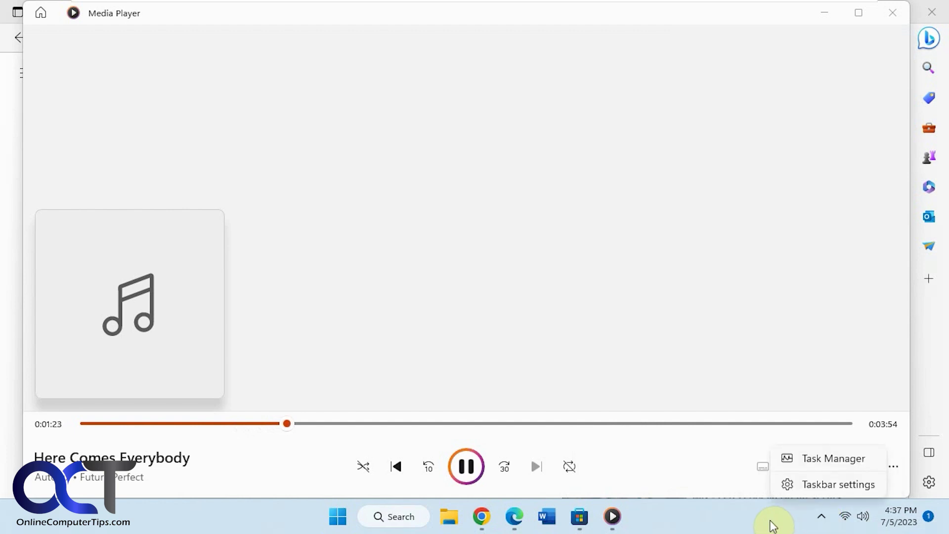
Switch EarTrumpet on under Other system tray icons in Taskbar settings
left_click(810, 487)
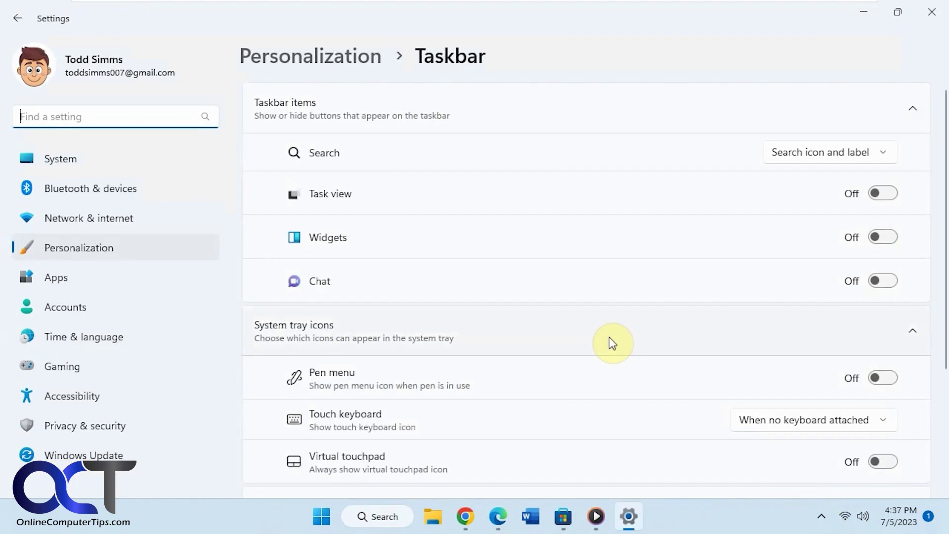
scroll(609, 363, "down", 3)
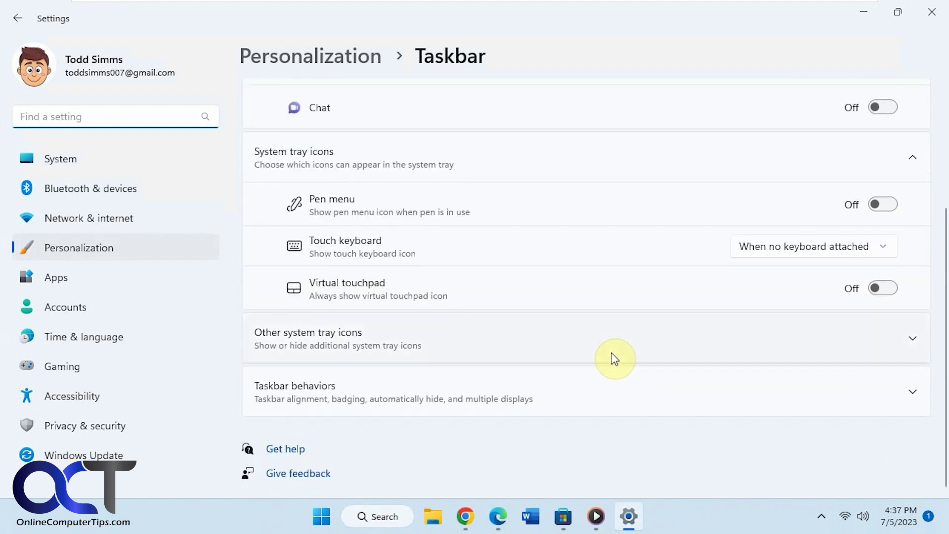
left_click(536, 333)
scroll(593, 356, "down", 2)
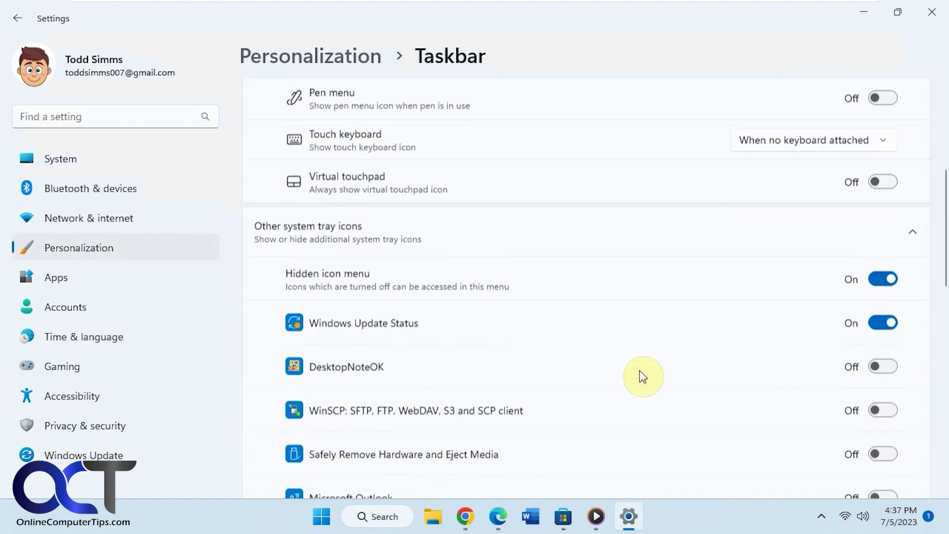
scroll(625, 368, "down", 2)
scroll(622, 369, "down", 2)
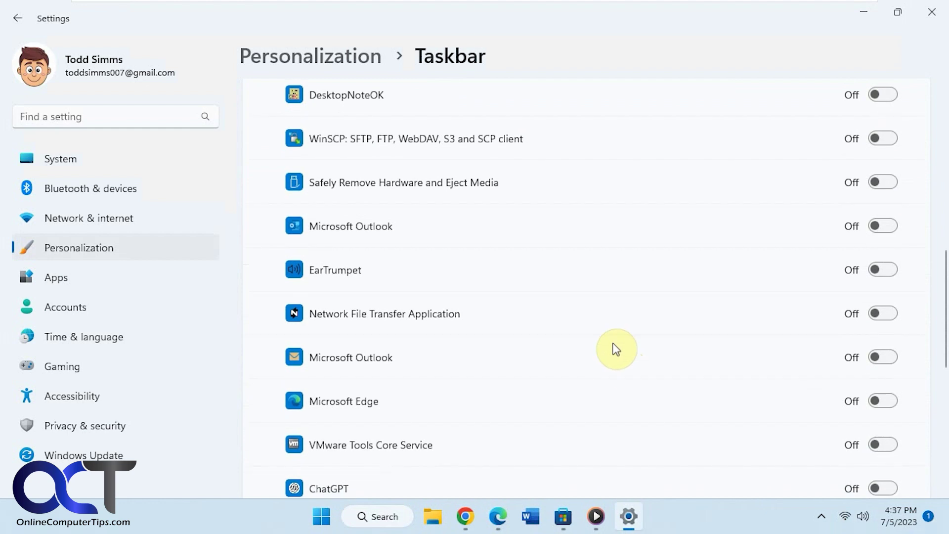
left_click(882, 270)
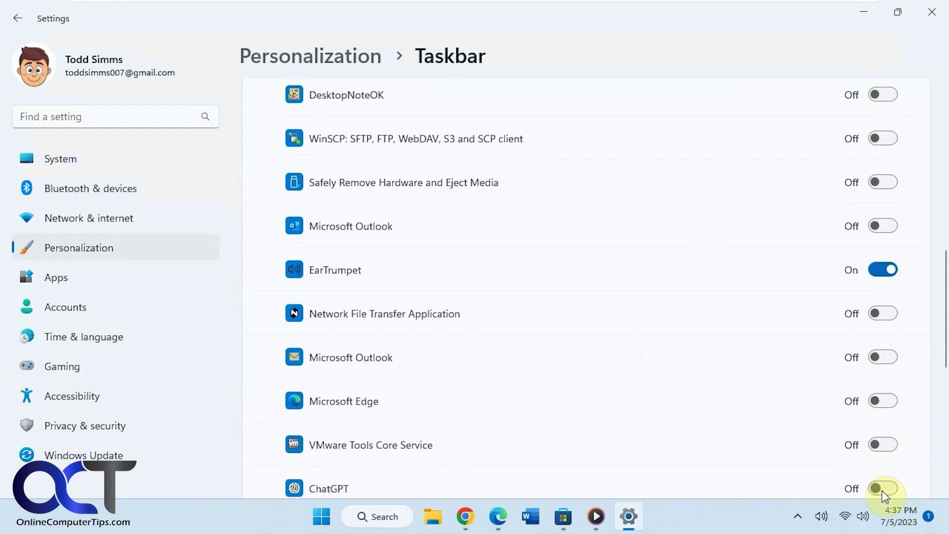